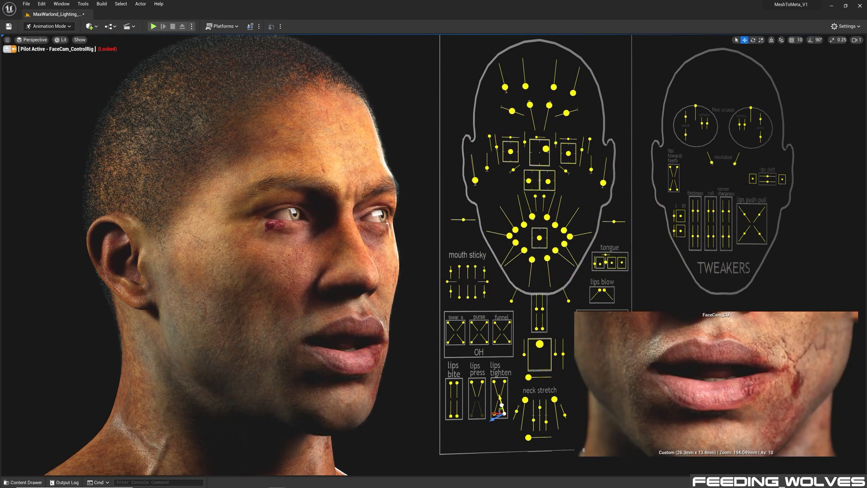
# Pull the lower-lip controls on the face board to part the lips, and select the OH mouth controls.
pyautogui.click(471, 339)
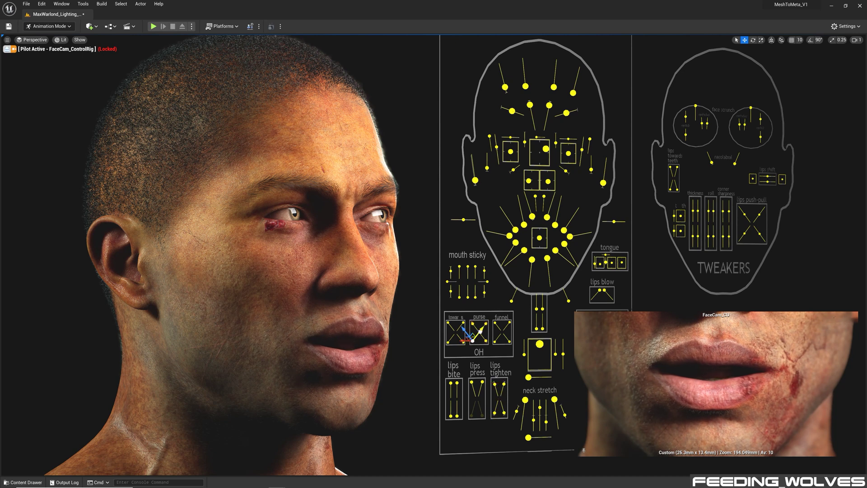
pyautogui.click(547, 259)
pyautogui.moveTo(549, 276); pyautogui.dragTo(550, 279)
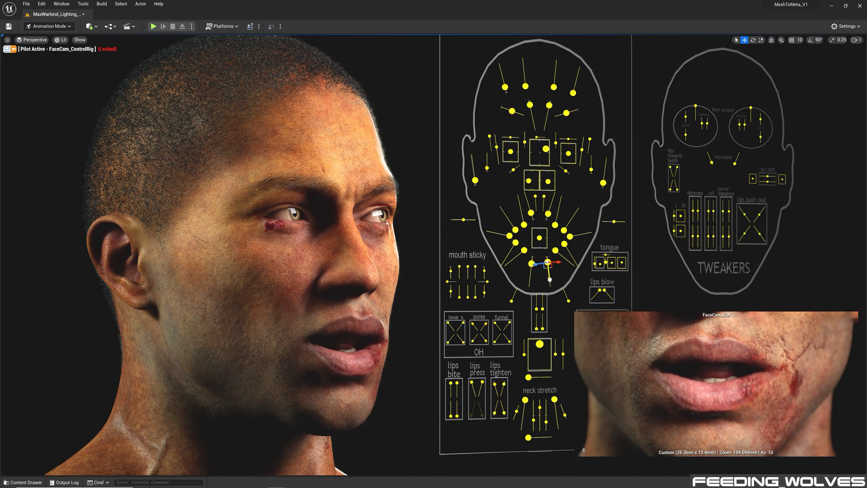
pyautogui.click(497, 324)
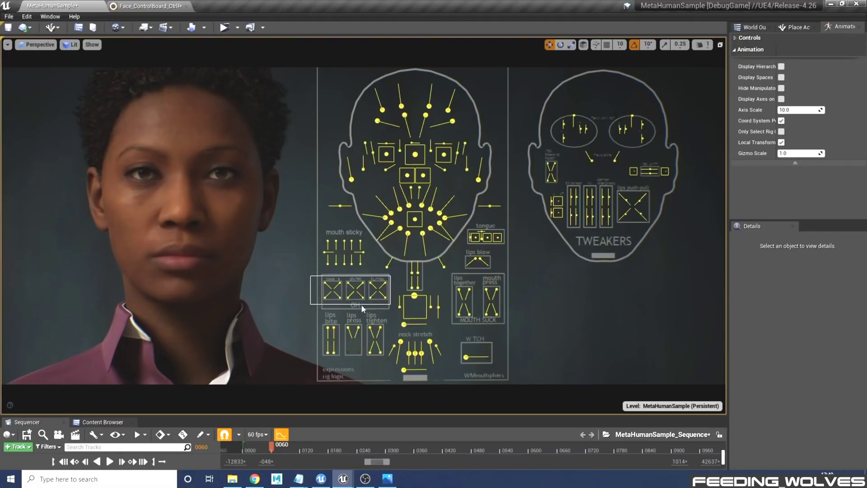
pyautogui.moveTo(362, 308); pyautogui.dragTo(361, 307)
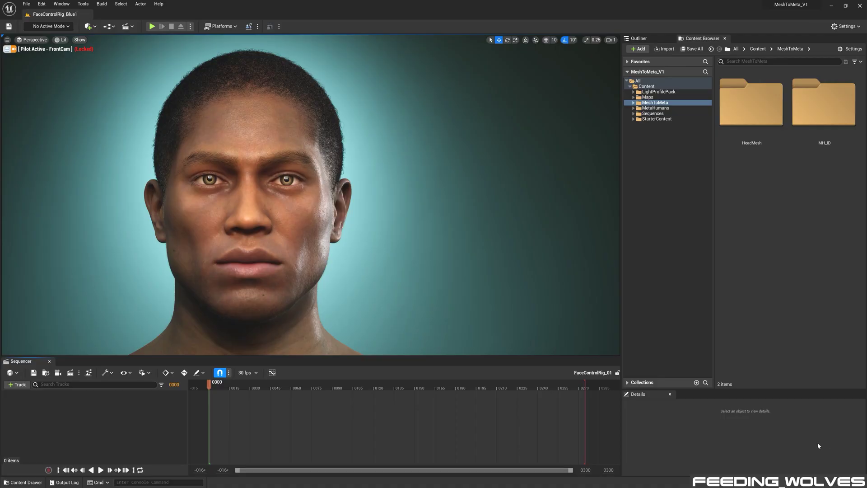
# Add the BP_Vitruvian_Enzo actor to the sequence and select its Face_ControlBoard_CtrlRig track.
pyautogui.click(18, 384)
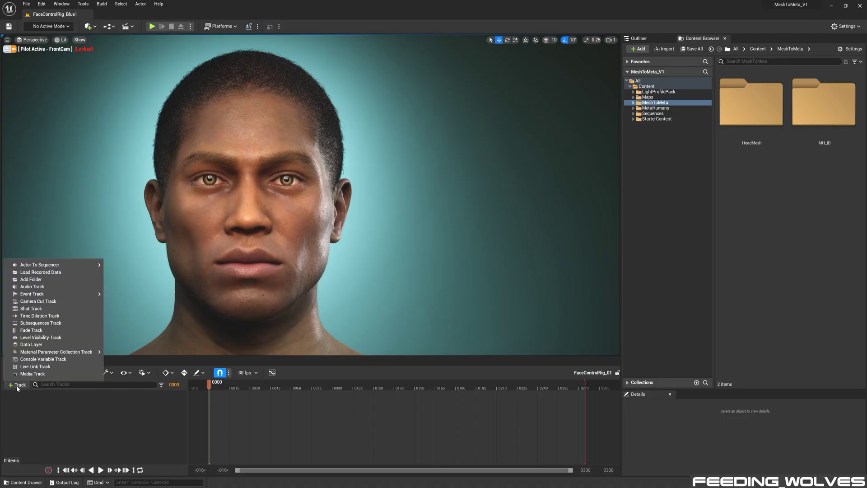
pyautogui.moveTo(54, 264)
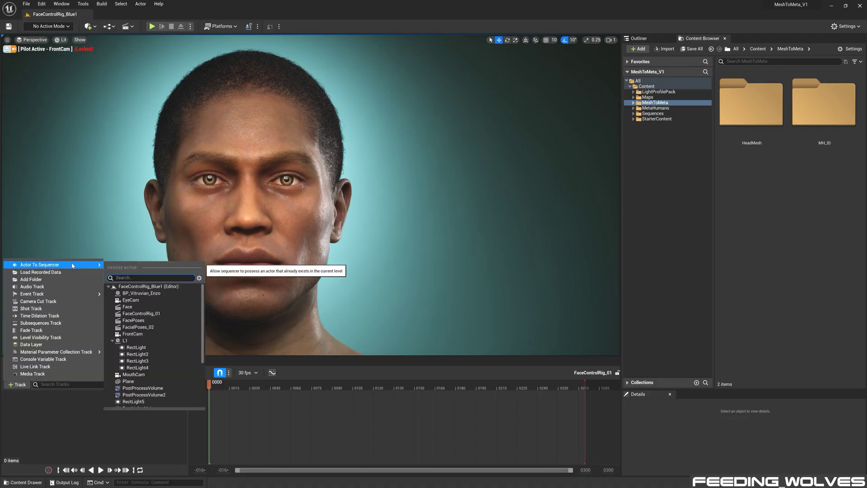
pyautogui.click(149, 295)
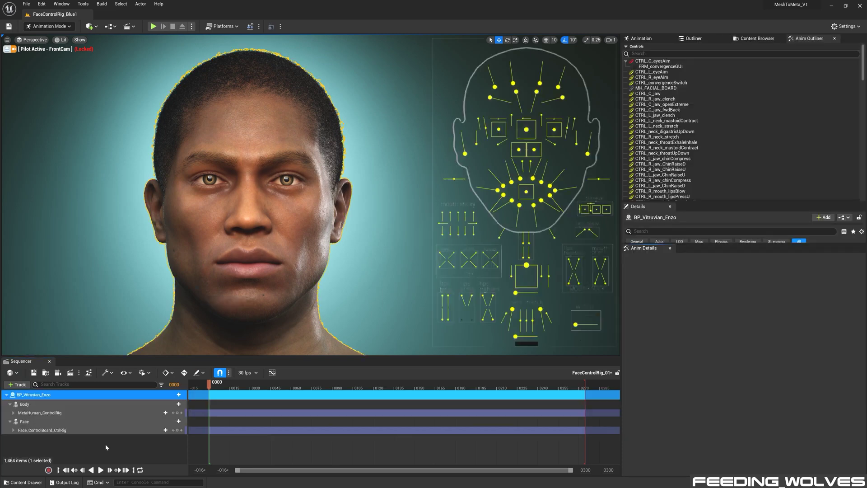
pyautogui.click(38, 430)
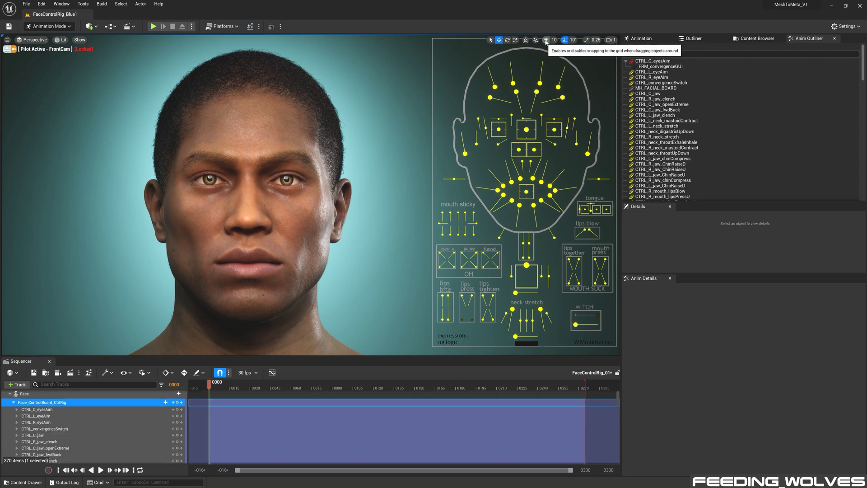
# Key both mouth dimple controls at 0 on frame 0, 1.0 on frame 30 and 0 on frame 60.
pyautogui.click(497, 190)
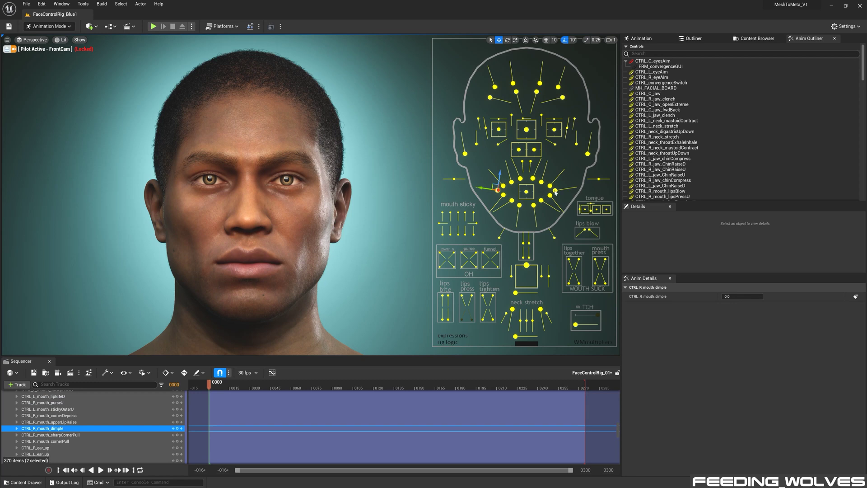
pyautogui.click(555, 191)
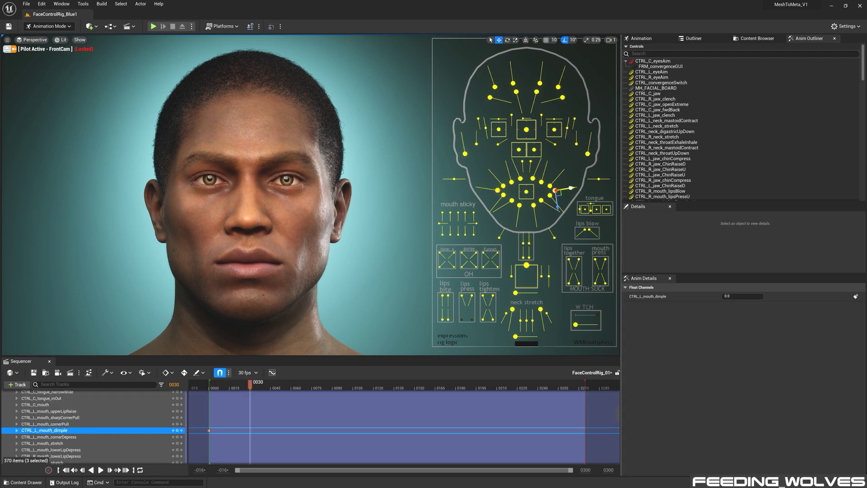
pyautogui.moveTo(571, 188); pyautogui.dragTo(595, 186)
pyautogui.press('s')
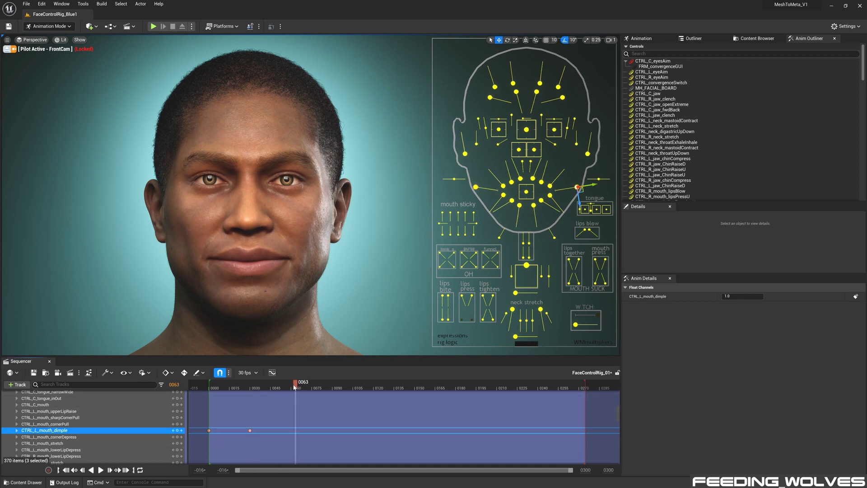
pyautogui.moveTo(294, 387); pyautogui.dragTo(291, 387)
pyautogui.press('Return')
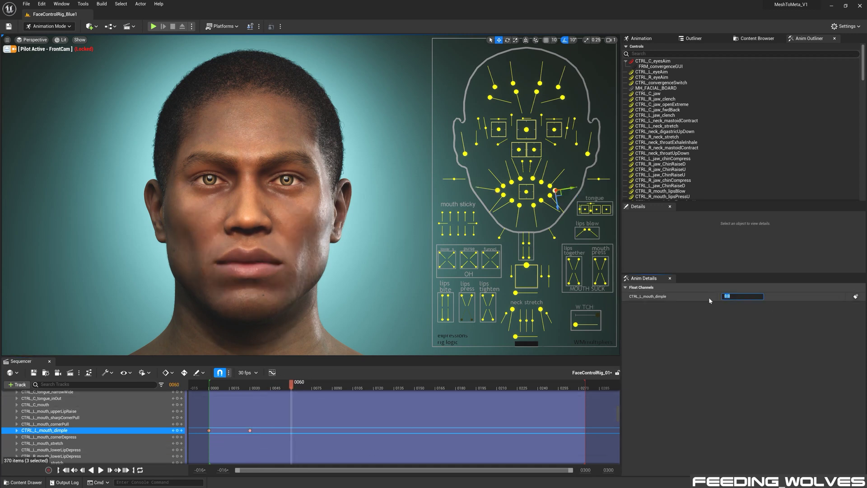
pyautogui.click(855, 297)
# Key both mouth corner pull controls at 0 on frame 60 and at about 0.64 on frame 90.
pyautogui.click(504, 185)
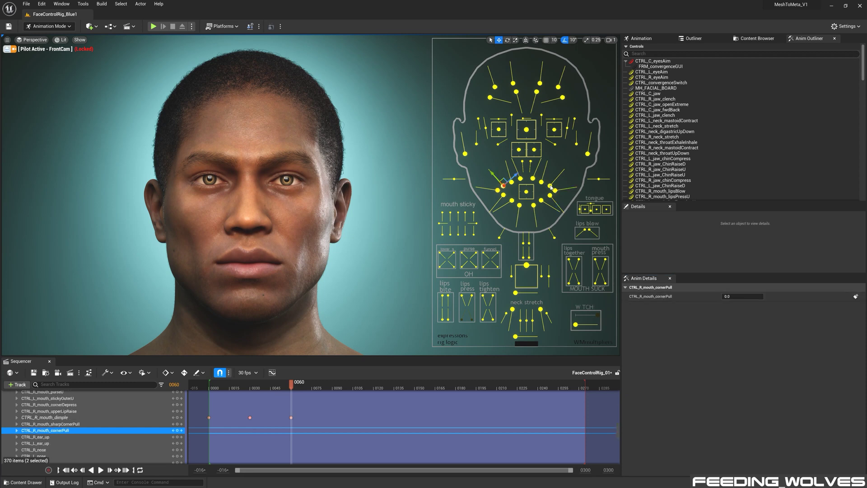
pyautogui.click(551, 187)
pyautogui.press('s')
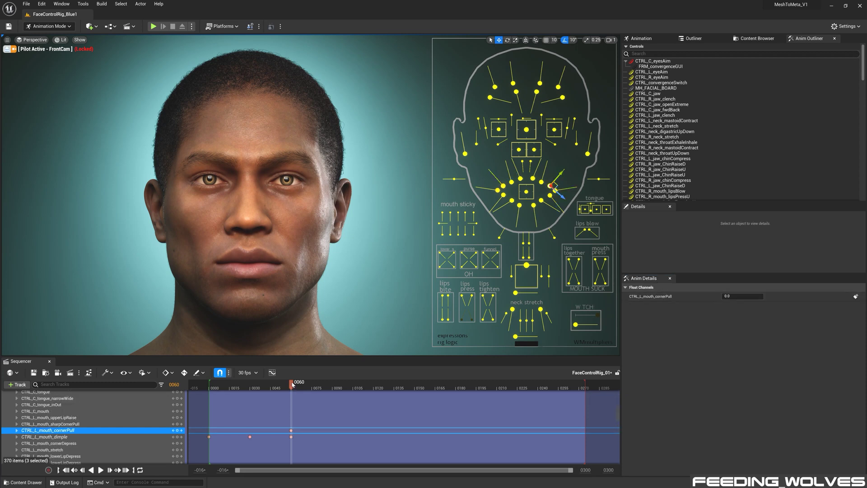
pyautogui.moveTo(559, 174); pyautogui.dragTo(568, 166)
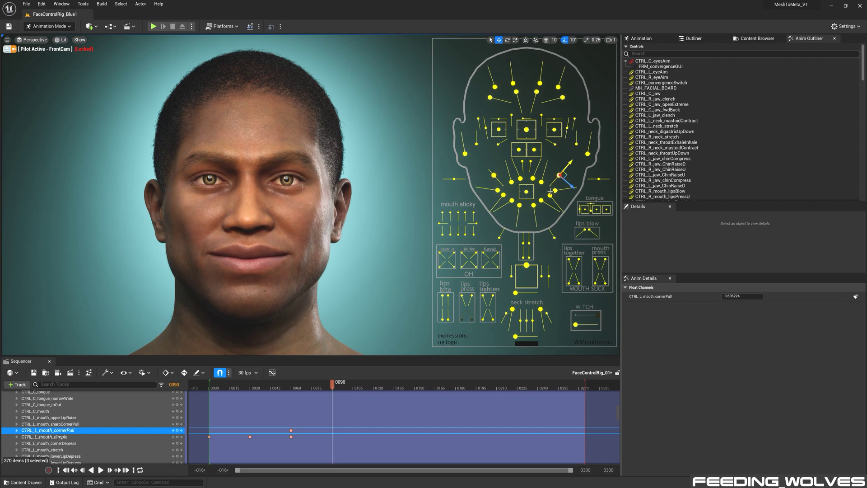
pyautogui.moveTo(307, 387); pyautogui.dragTo(331, 388)
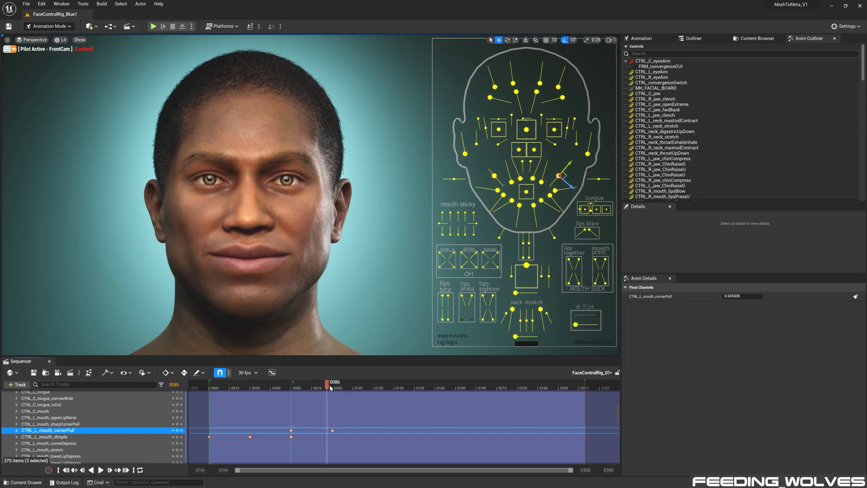
# Label the marked frame at 60 CornerPull and give the marker a new colour.
pyautogui.rightClick(290, 380)
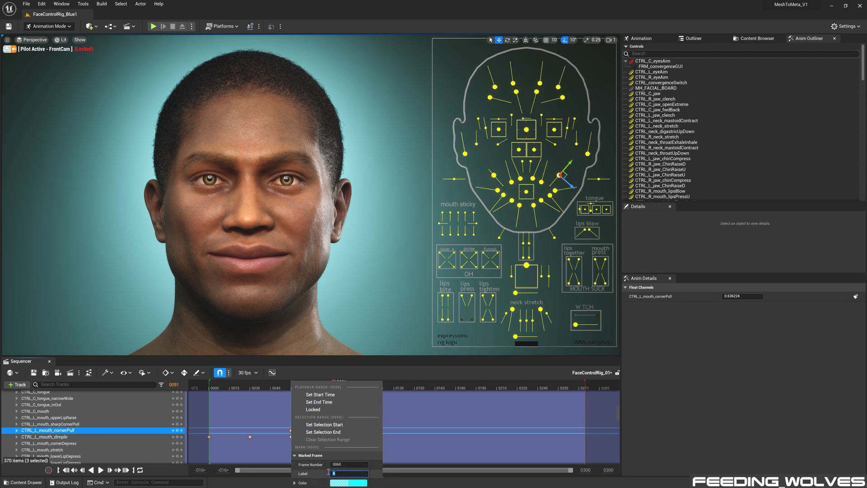
pyautogui.write('CornerPull')
pyautogui.click(348, 482)
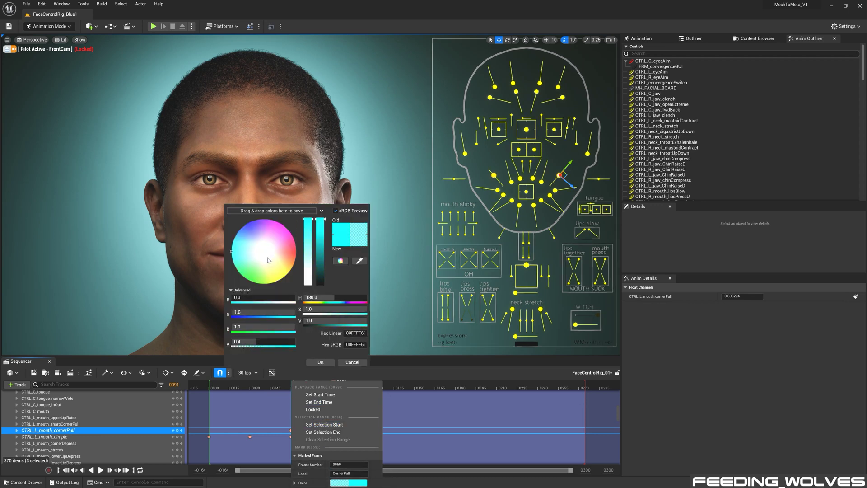
pyautogui.moveTo(269, 259); pyautogui.dragTo(286, 229)
pyautogui.click(320, 362)
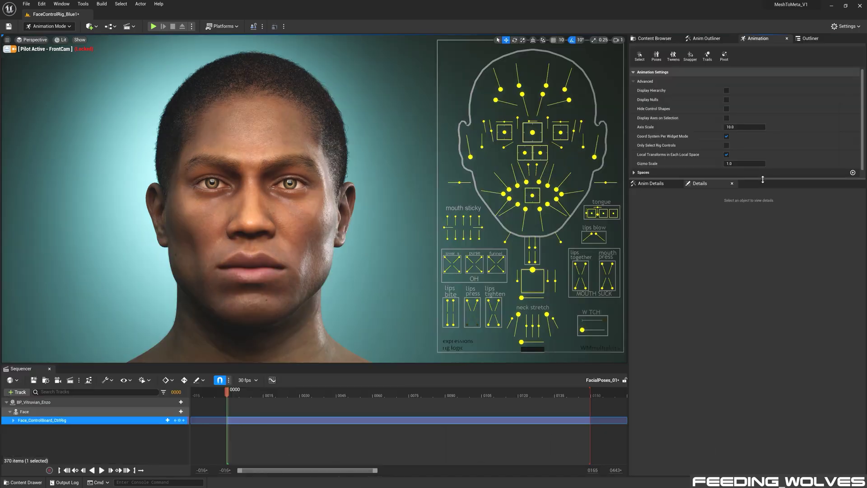
# Enlarge the animation settings area, open the control rig pose library and dock it alongside Anim Details.
pyautogui.moveTo(762, 179); pyautogui.dragTo(764, 193)
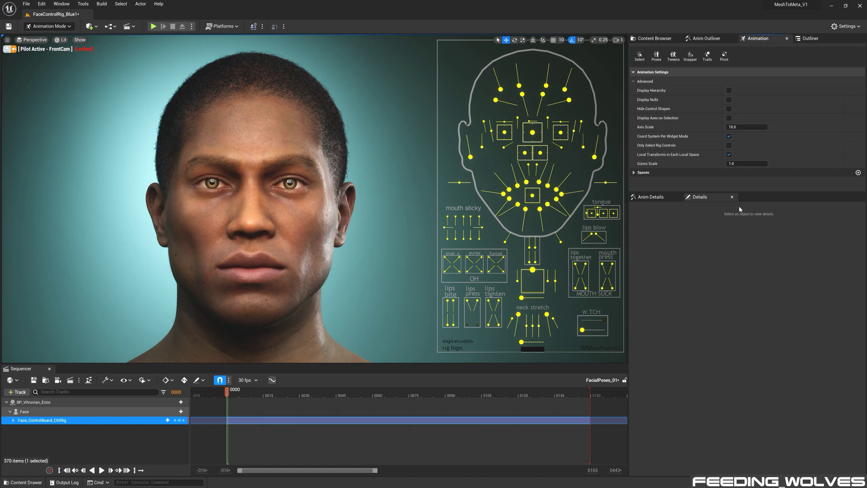
pyautogui.click(656, 56)
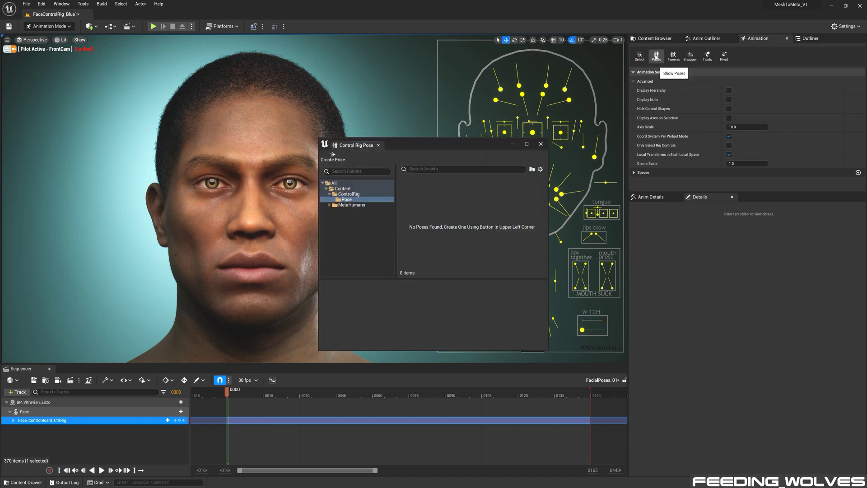
pyautogui.moveTo(351, 148); pyautogui.dragTo(642, 201)
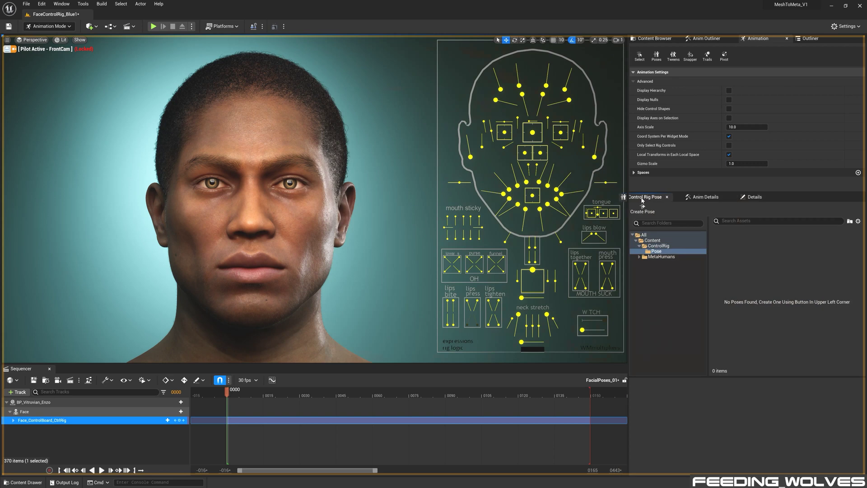
# Add the existing folder MetaHumans/Common/Common/PoseLibrary/Face to the pose library view.
pyautogui.rightClick(650, 273)
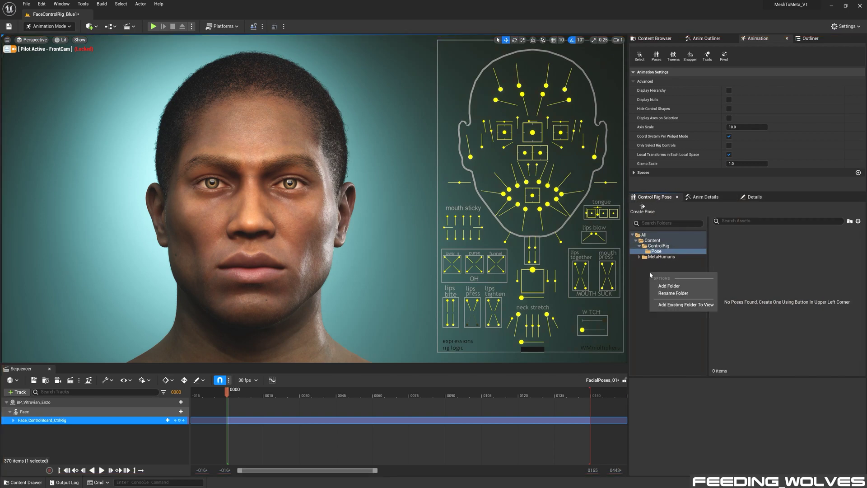
pyautogui.click(671, 306)
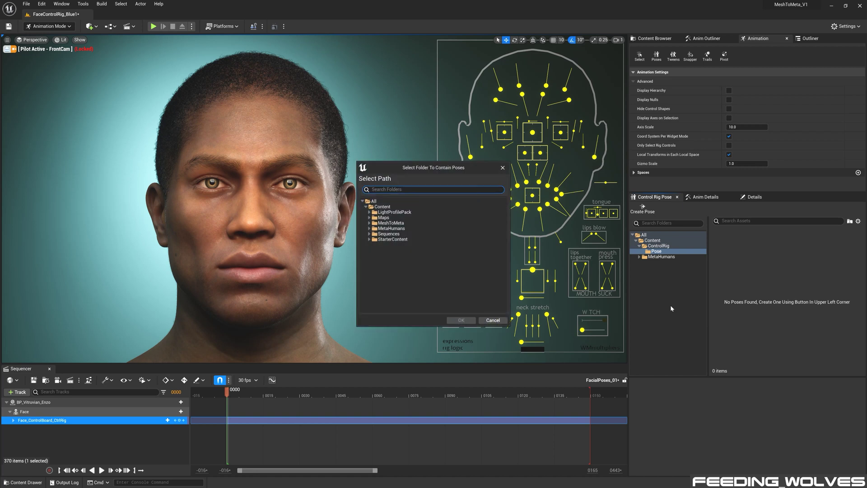
pyautogui.click(369, 228)
pyautogui.click(373, 234)
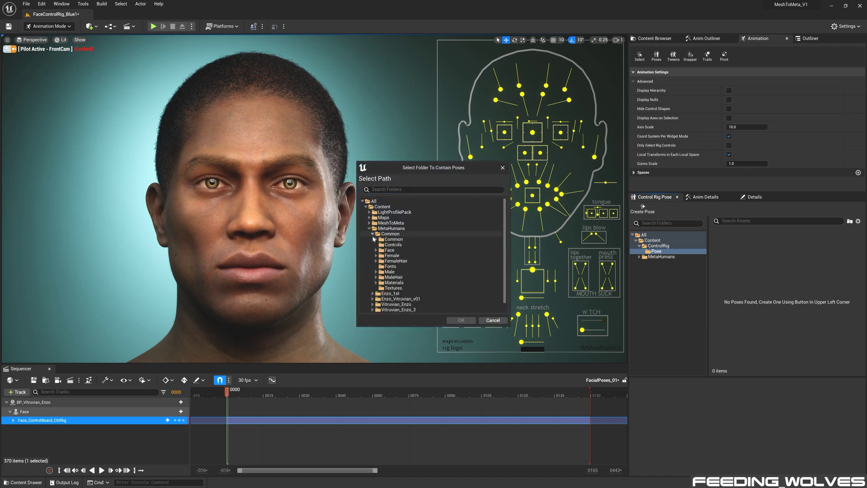
pyautogui.click(376, 239)
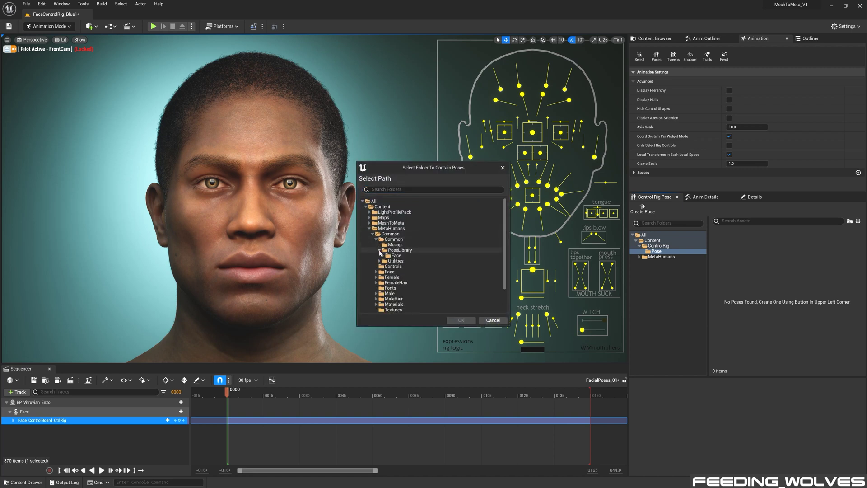
pyautogui.click(383, 255)
pyautogui.click(395, 255)
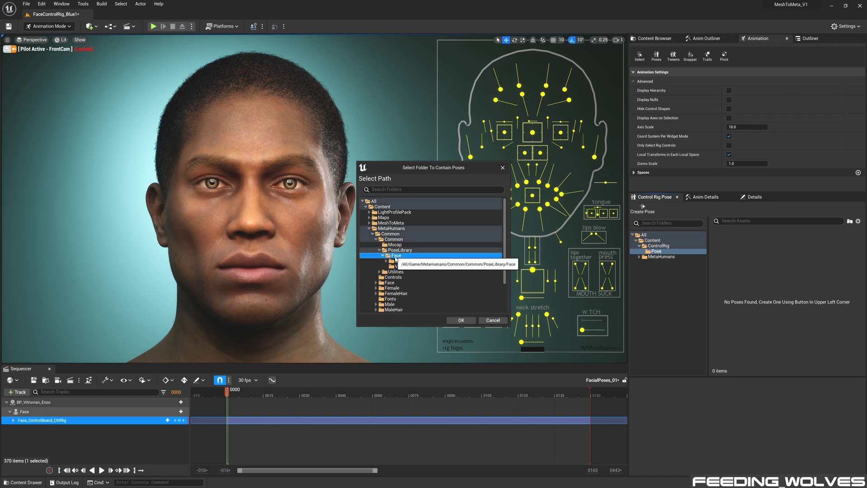
pyautogui.click(456, 320)
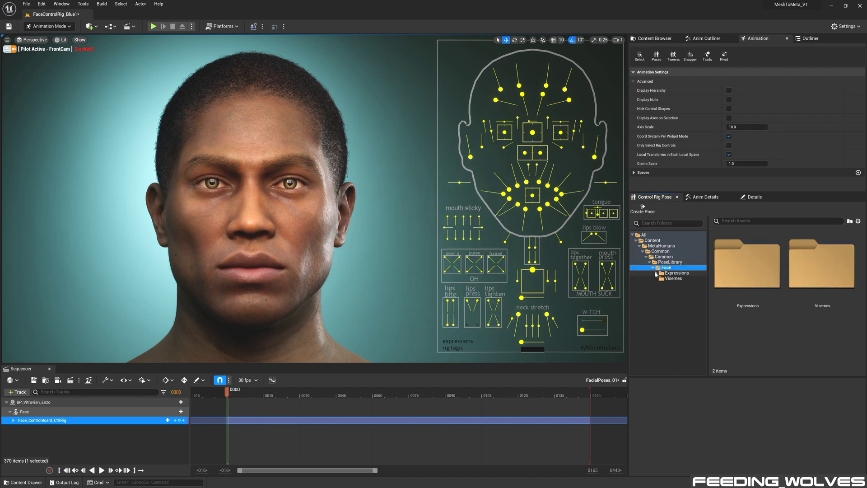
# Browse the facial poses stored in the Expressions folder and its Combinations subfolder.
pyautogui.click(673, 273)
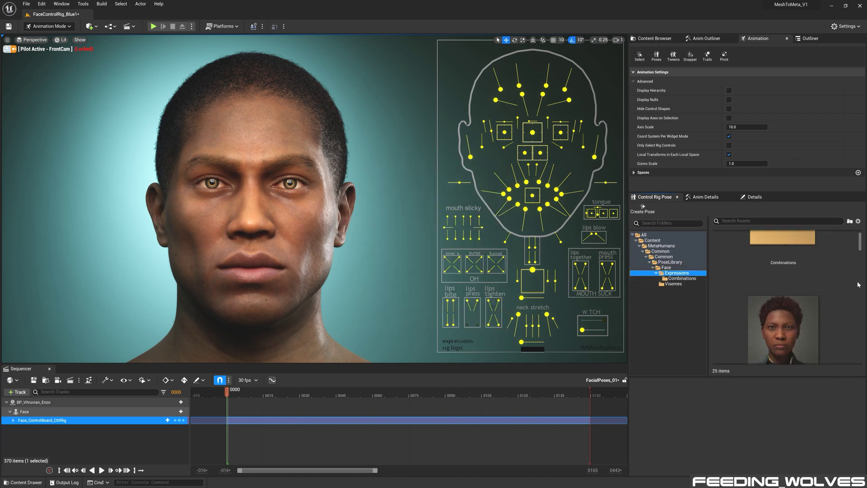
pyautogui.scroll(-2, 859, 287)
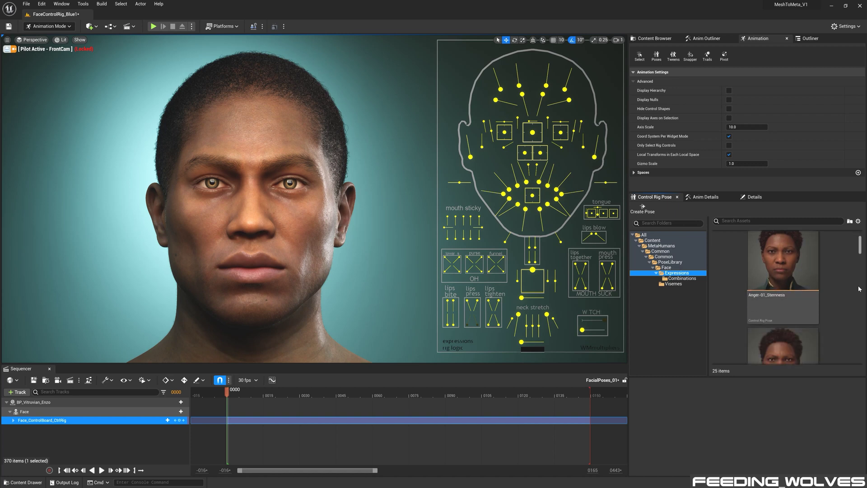
pyautogui.scroll(-3, 859, 288)
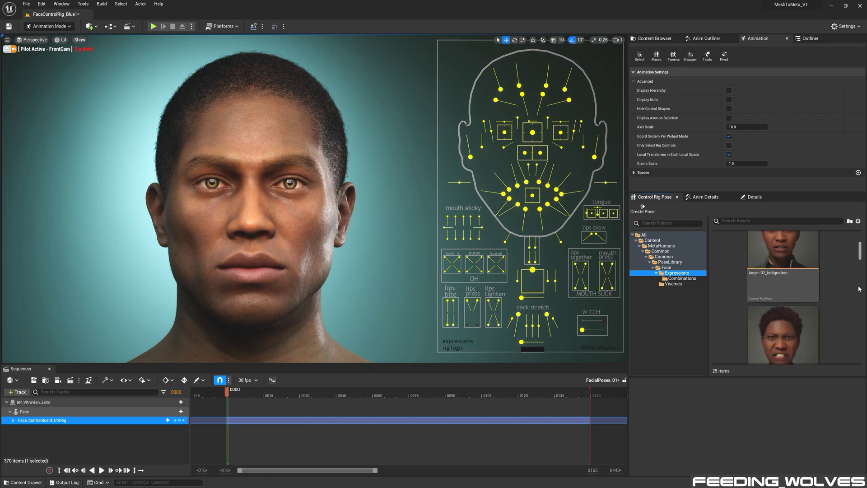
pyautogui.scroll(-1, 856, 287)
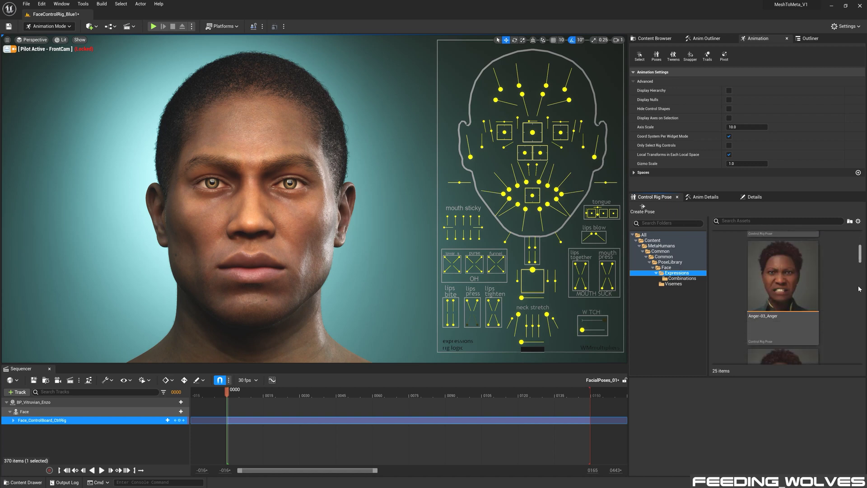
pyautogui.click(683, 279)
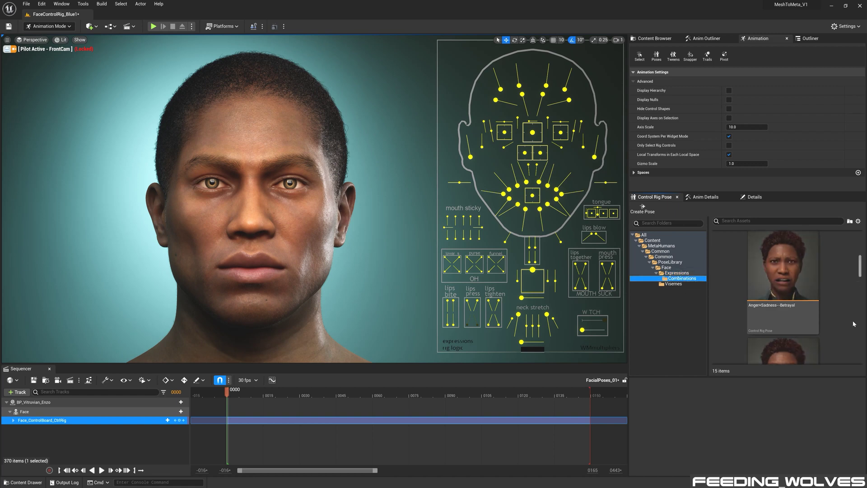
pyautogui.scroll(-1, 845, 274)
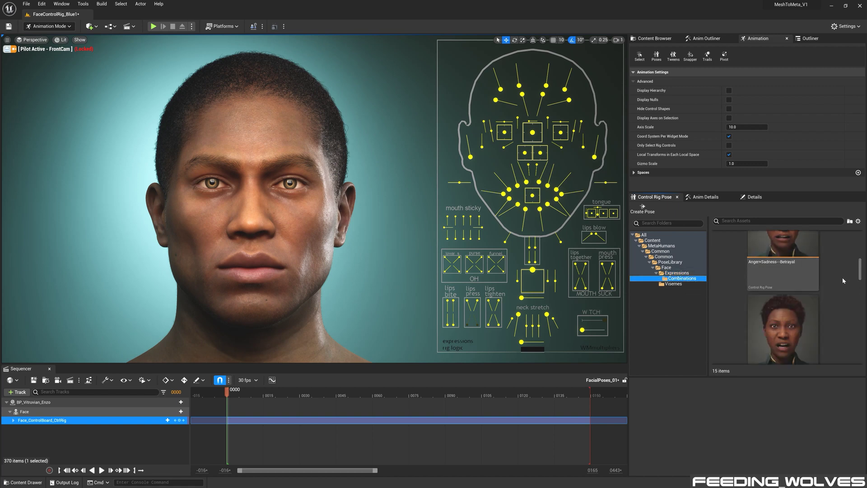
pyautogui.scroll(-3, 842, 279)
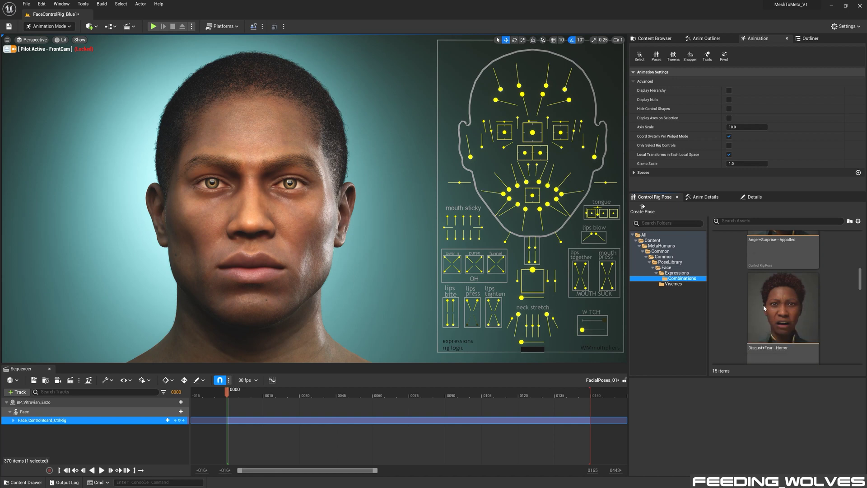
# Browse the mouth poses stored in the Visemes folder of the pose library.
pyautogui.click(677, 284)
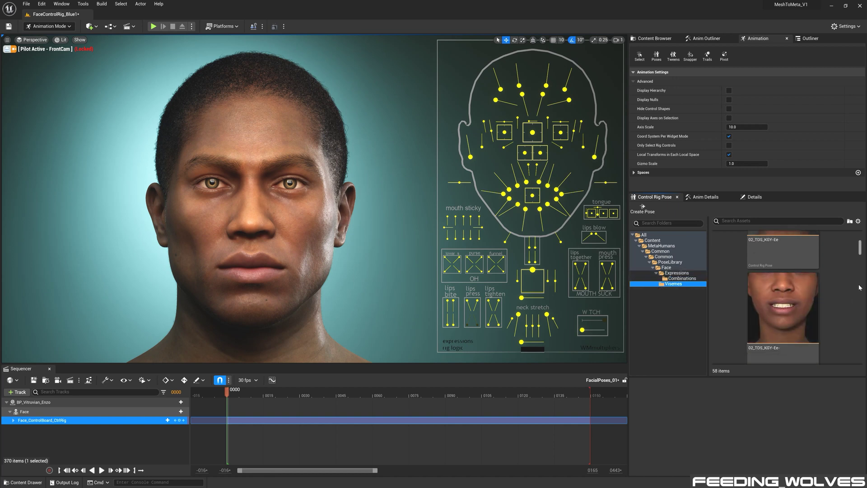
pyautogui.scroll(-3, 851, 286)
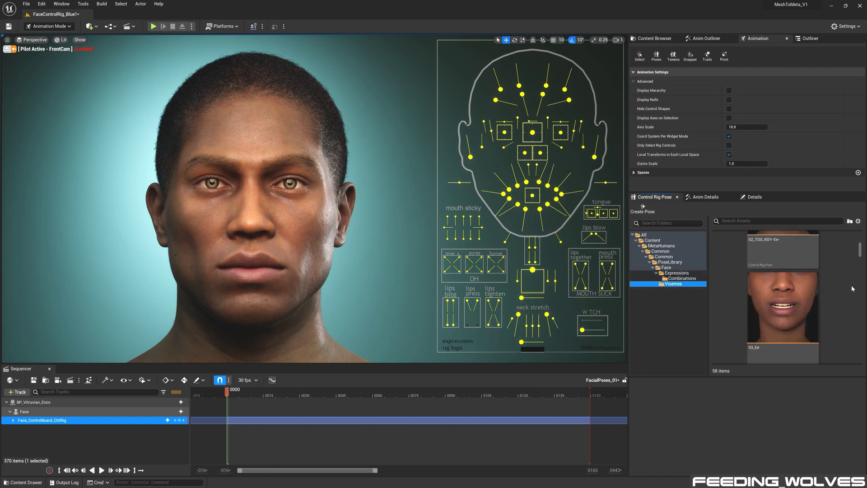
pyautogui.scroll(-3, 852, 285)
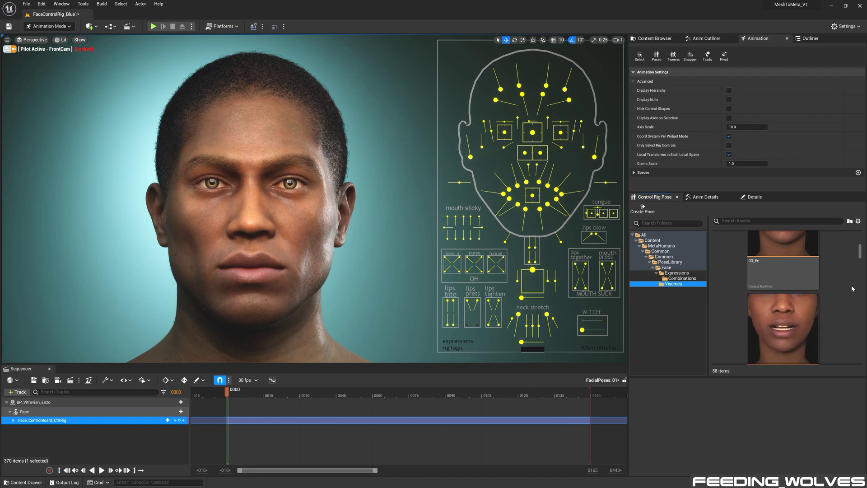
pyautogui.scroll(-5, 851, 286)
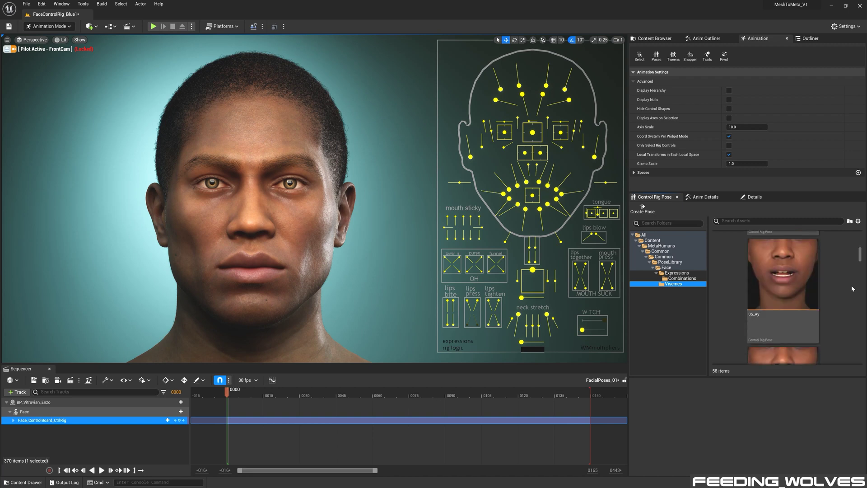
pyautogui.scroll(-3, 851, 286)
# Pick the Fear-01_Concern pose from the Expressions folder and enlarge the pose library area.
pyautogui.click(677, 272)
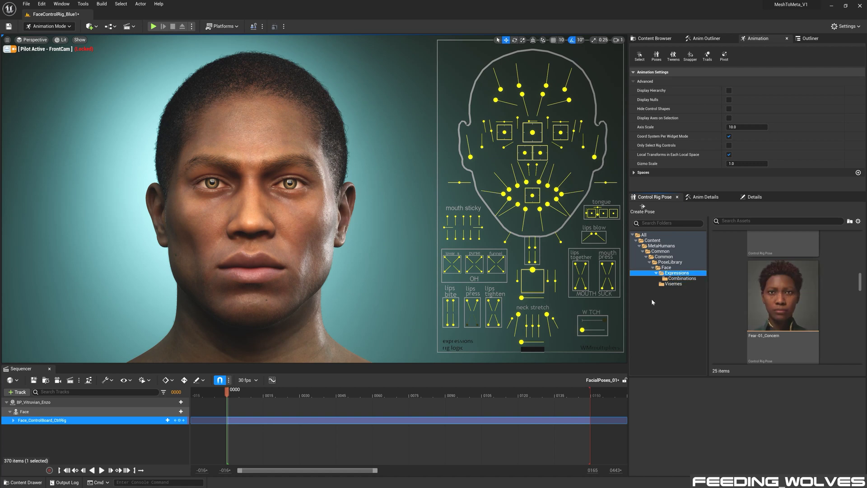
pyautogui.click(779, 307)
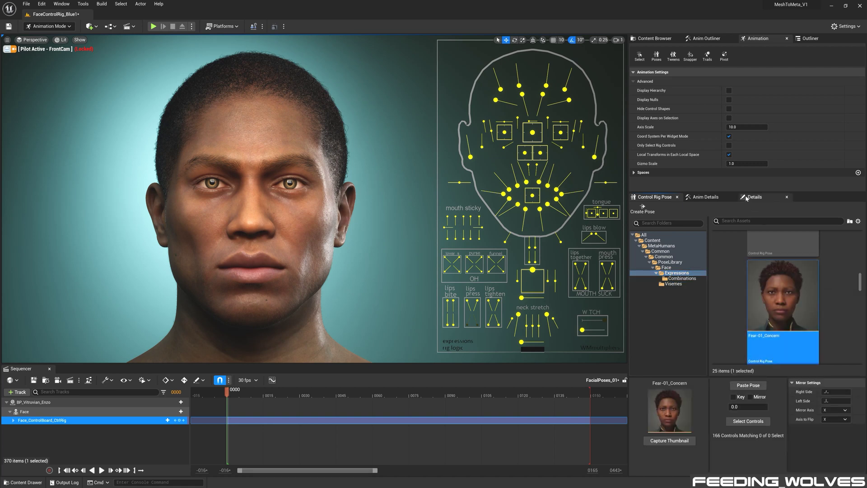
pyautogui.moveTo(743, 192); pyautogui.dragTo(743, 66)
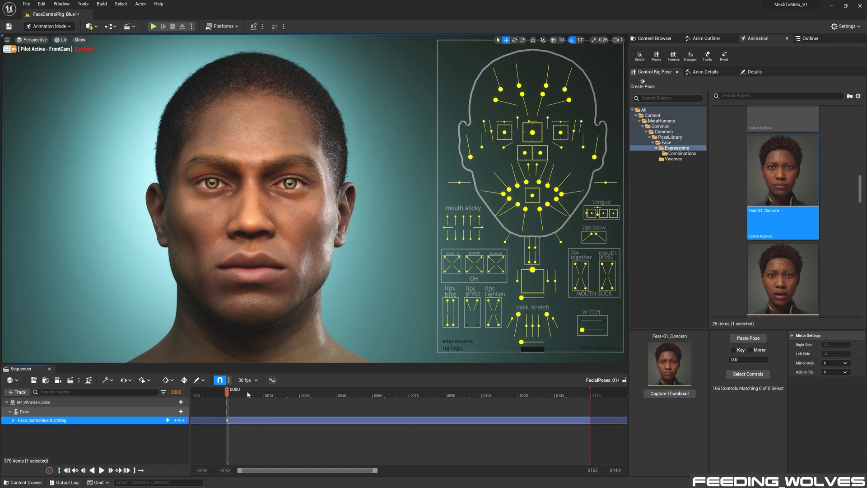
# Select the pose's controls, paste Fear-01_Concern with keying enabled at frame 30, and key the neutral face at frame 60.
pyautogui.moveTo(229, 394); pyautogui.dragTo(300, 393)
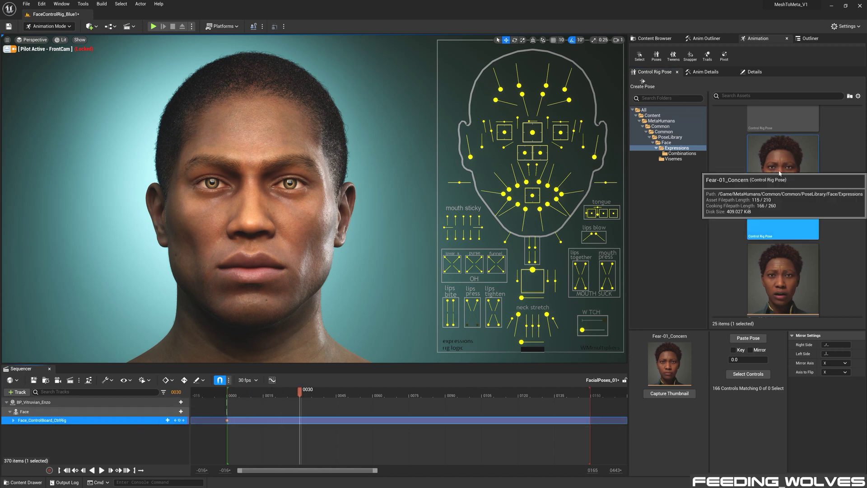
pyautogui.click(755, 377)
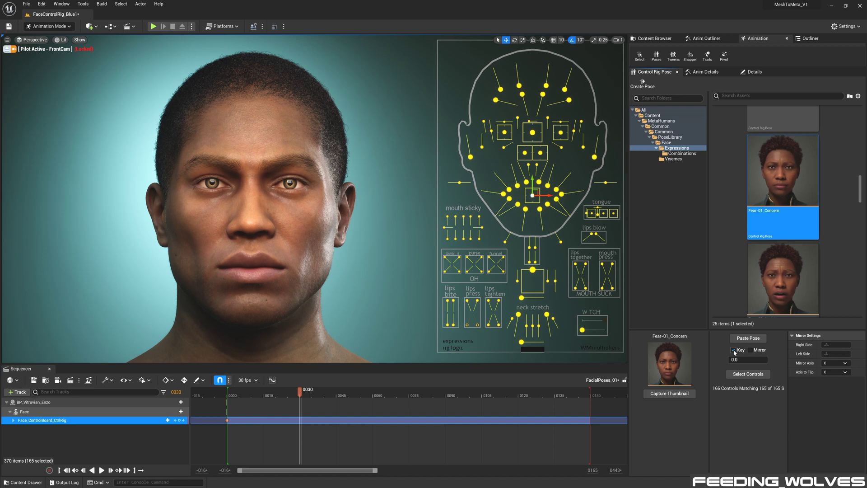
pyautogui.click(749, 339)
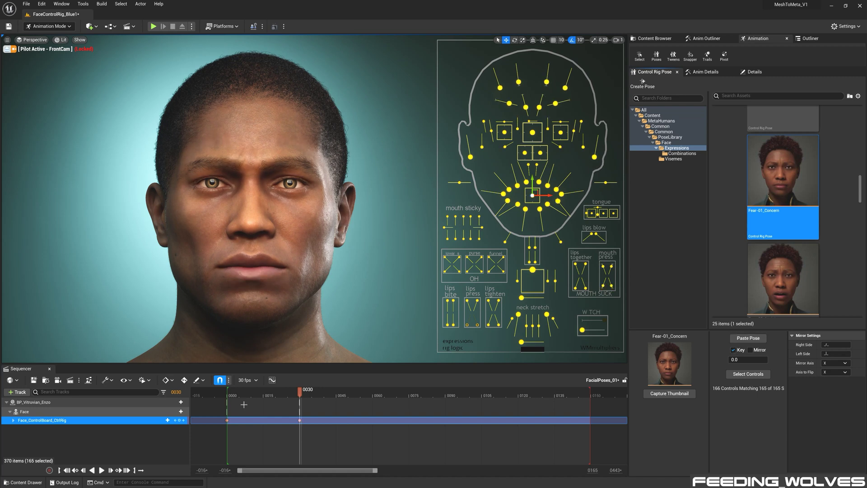
pyautogui.moveTo(299, 393); pyautogui.dragTo(375, 391)
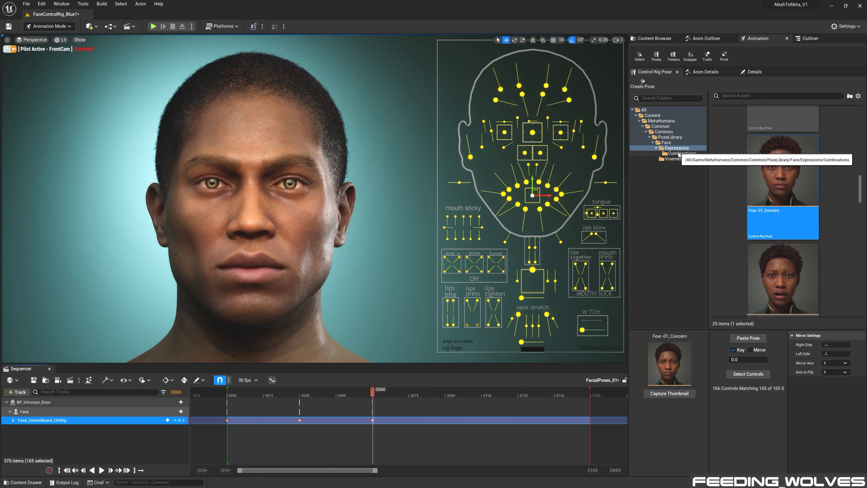
# Paste the Joy+Sadness--FaintHope pose from the Combinations folder as a key at frame 90.
pyautogui.click(679, 154)
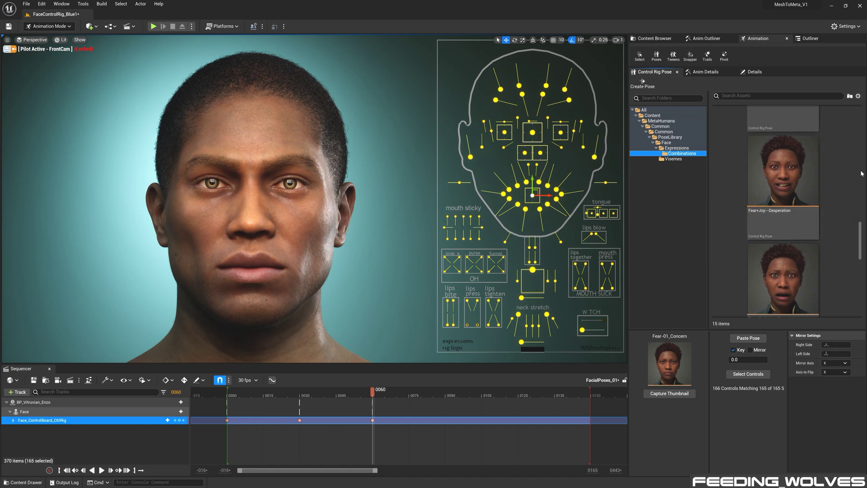
pyautogui.scroll(-5, 860, 178)
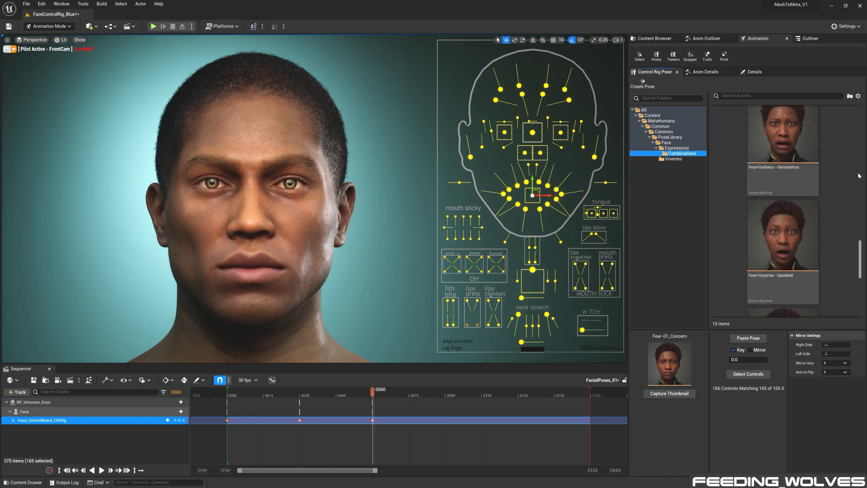
pyautogui.scroll(-1, 859, 175)
pyautogui.click(782, 271)
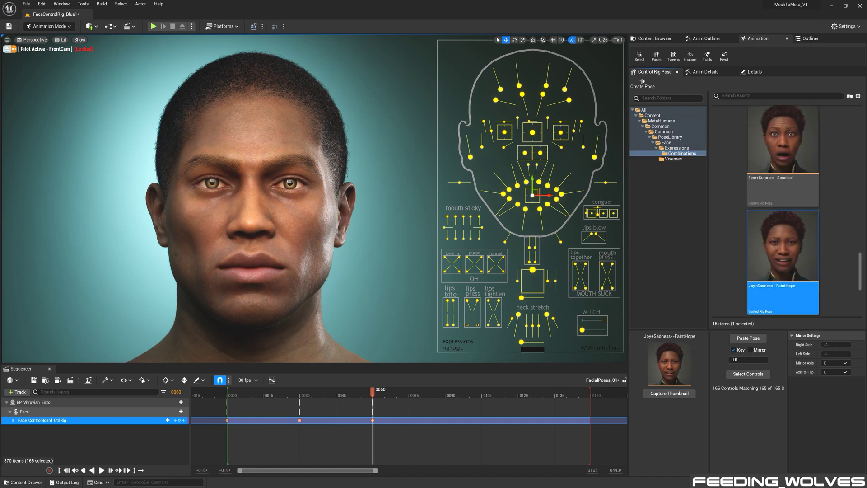
pyautogui.moveTo(373, 393); pyautogui.dragTo(449, 395)
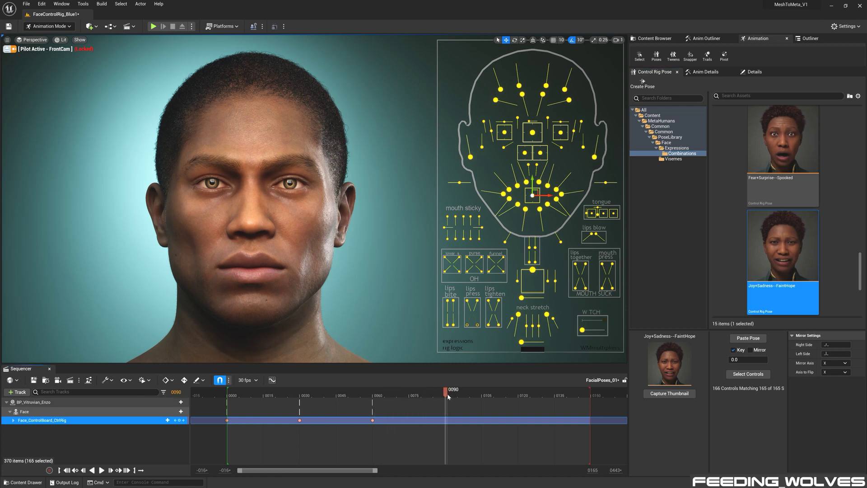
pyautogui.click(748, 337)
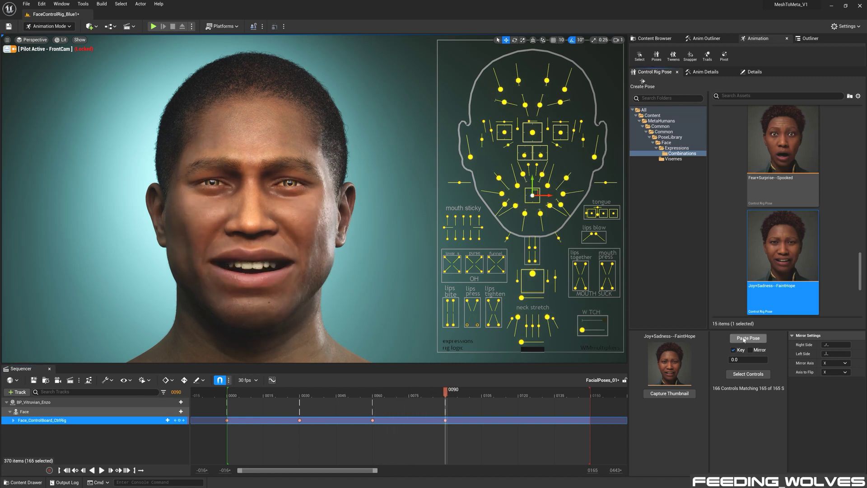
# Paste the 02_TDS_KGY-Ee- pose from the Visemes folder as a key at frame 120 and capture its thumbnail from the viewport.
pyautogui.moveTo(445, 393)
pyautogui.mouseDown()
pyautogui.moveTo(277, 394)
pyautogui.moveTo(446, 395)
pyautogui.mouseUp()
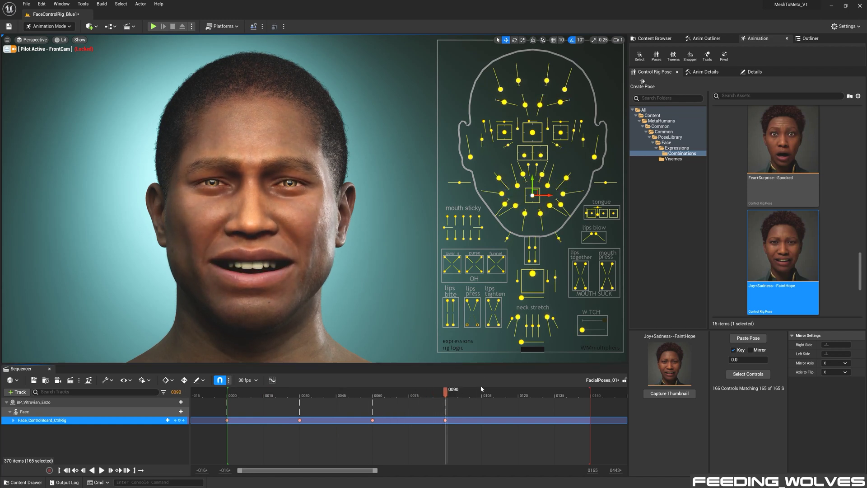
pyautogui.moveTo(460, 396); pyautogui.dragTo(519, 393)
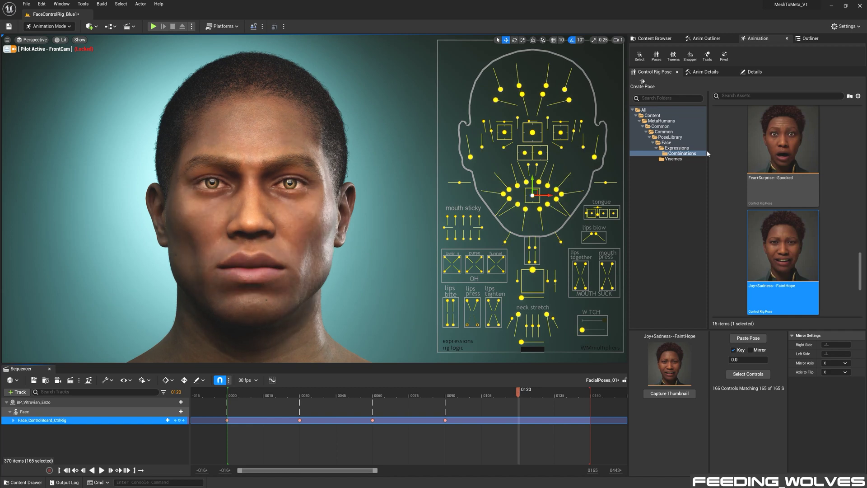
pyautogui.click(674, 159)
pyautogui.scroll(-5, 843, 190)
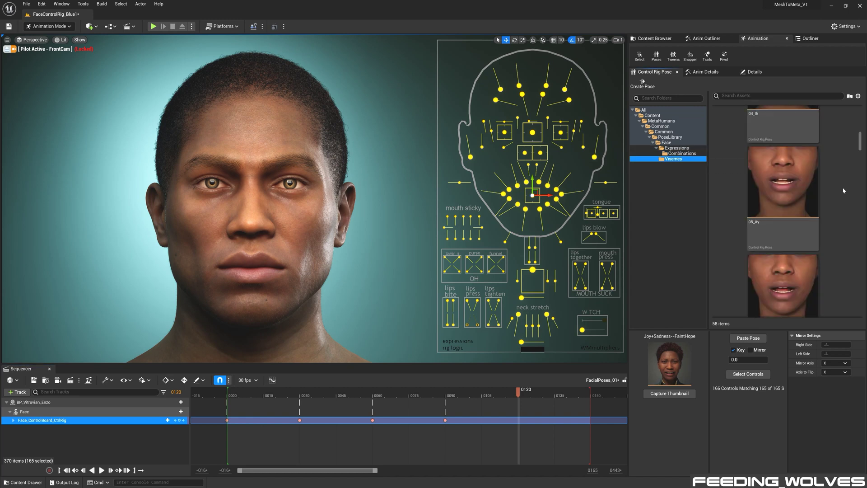
pyautogui.scroll(4, 843, 198)
pyautogui.click(782, 276)
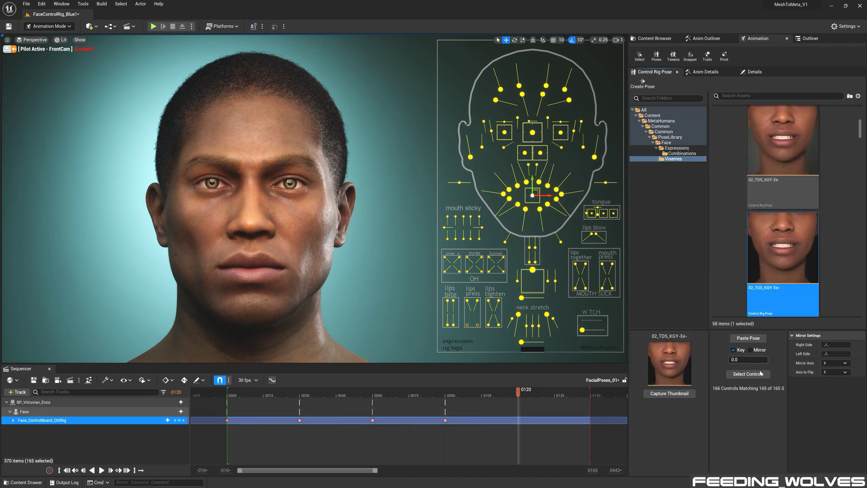
pyautogui.click(753, 338)
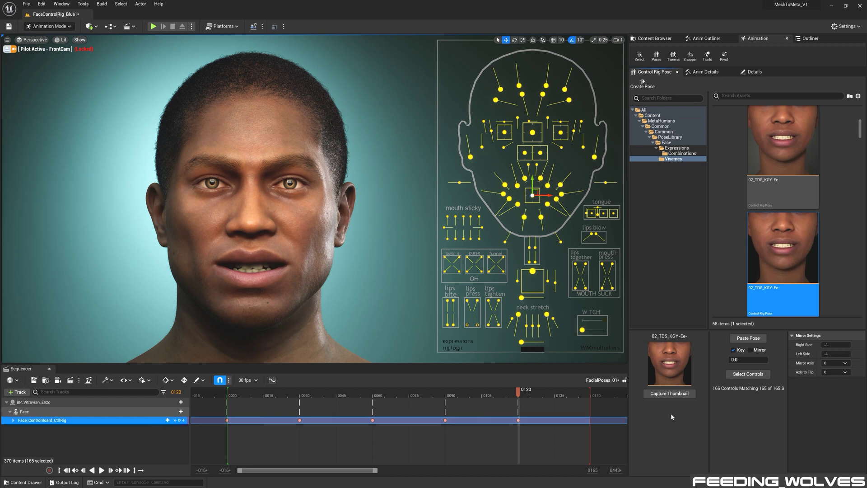
pyautogui.click(668, 395)
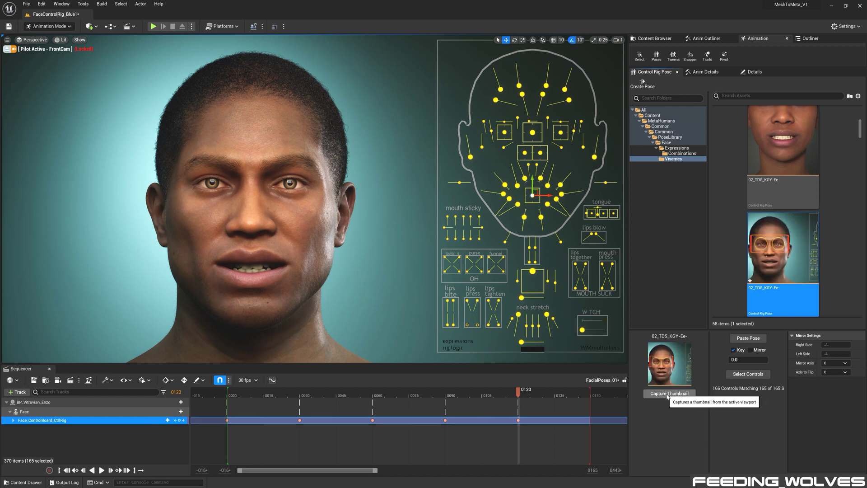